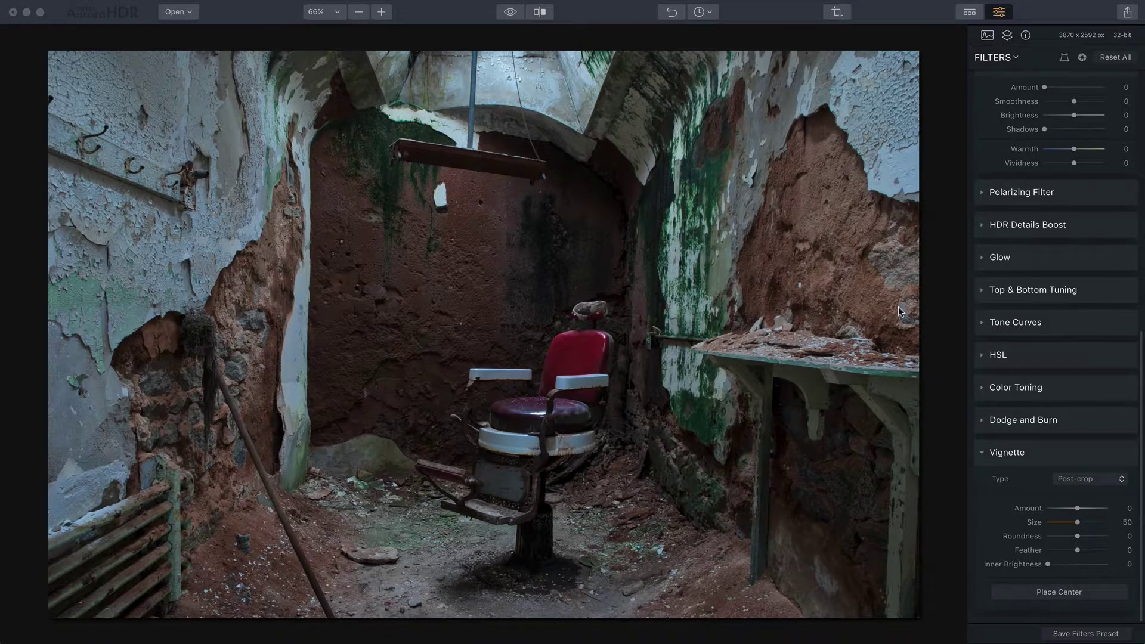
Set Temperature 7, Contrast 28, Smart Tone 14, Highlights -59, Shadows 32, Saturation -33, Vibrance 36
scroll(1044, 133, "up", 2)
scroll(1044, 136, "up", 10)
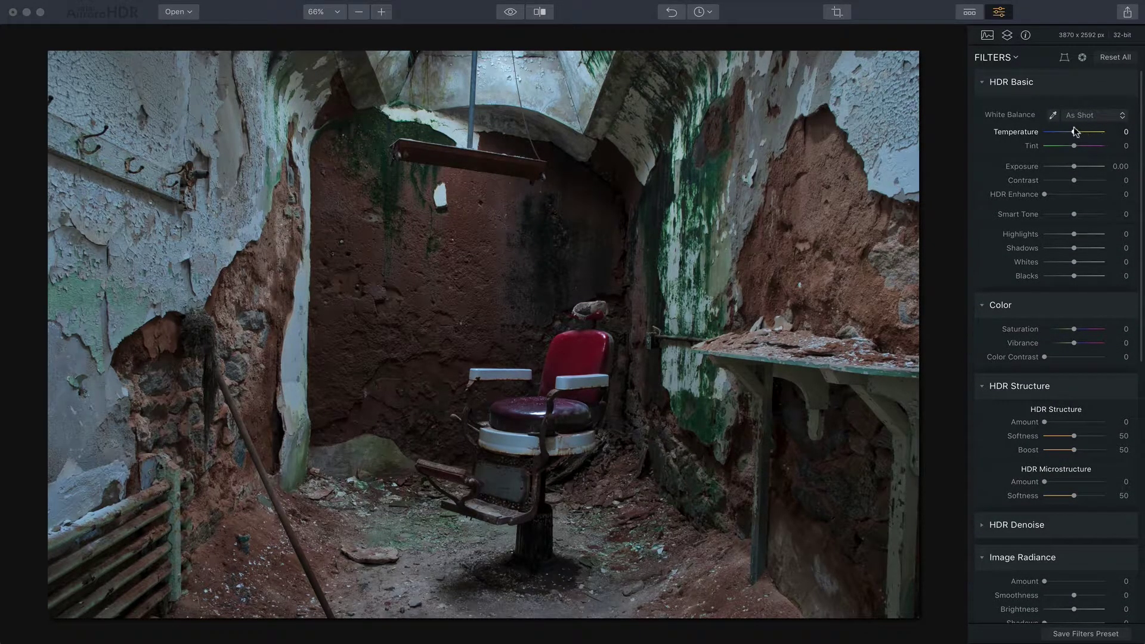
left_click_drag(1073, 132, 1074, 133)
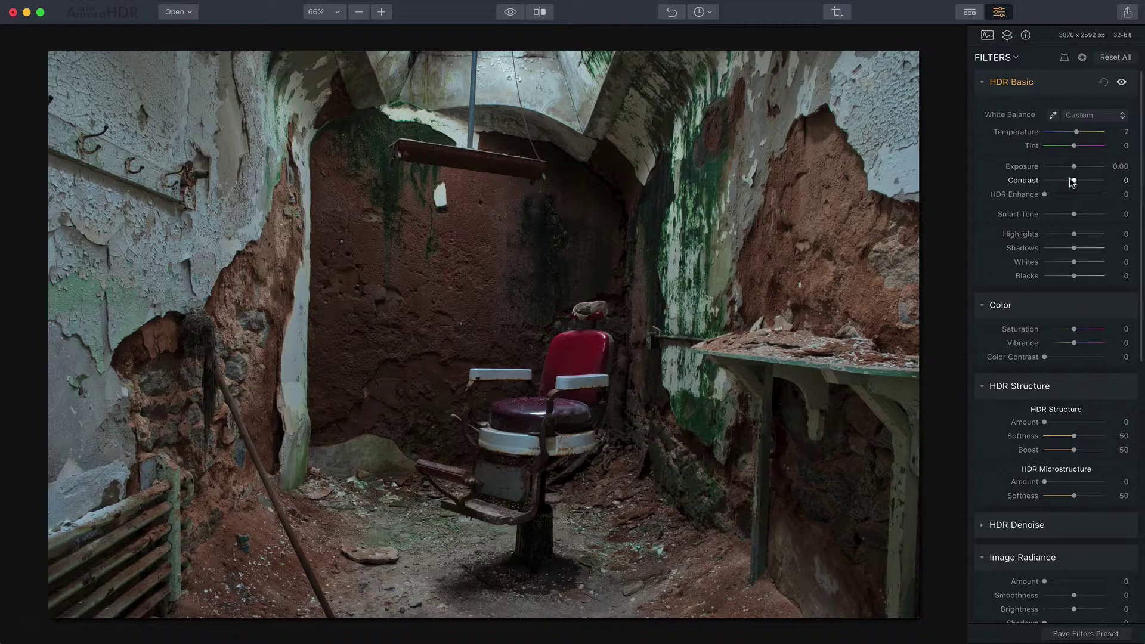
left_click_drag(1073, 181, 1119, 192)
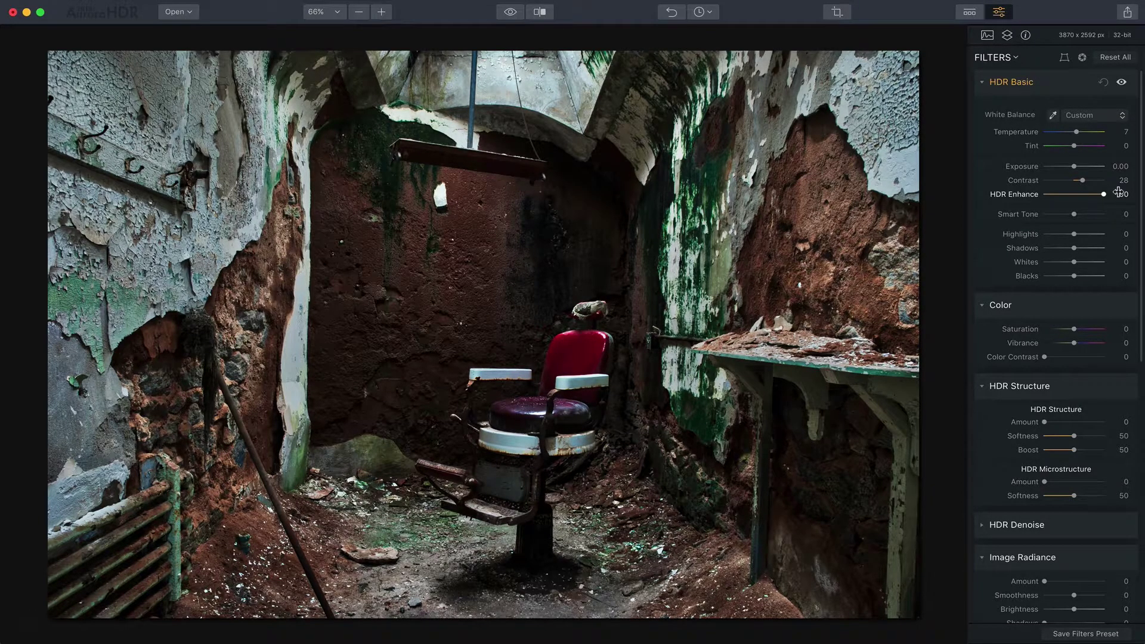
left_click_drag(1074, 214, 1076, 216)
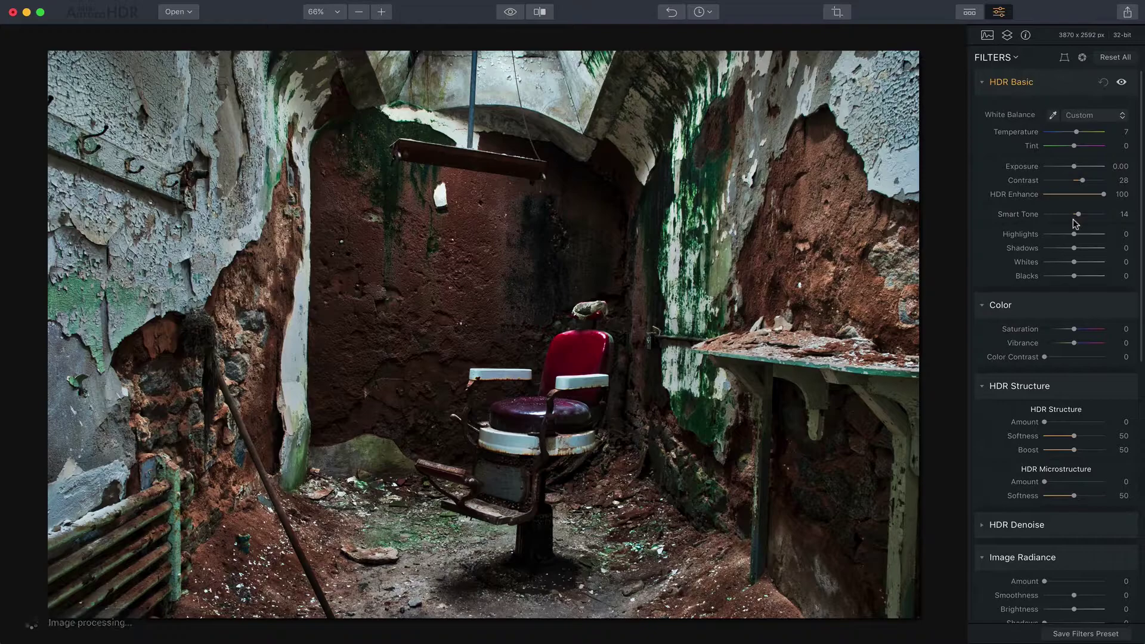
mouse_move(1073, 233)
left_mouse_down()
mouse_move(1051, 235)
mouse_move(1083, 250)
left_mouse_up()
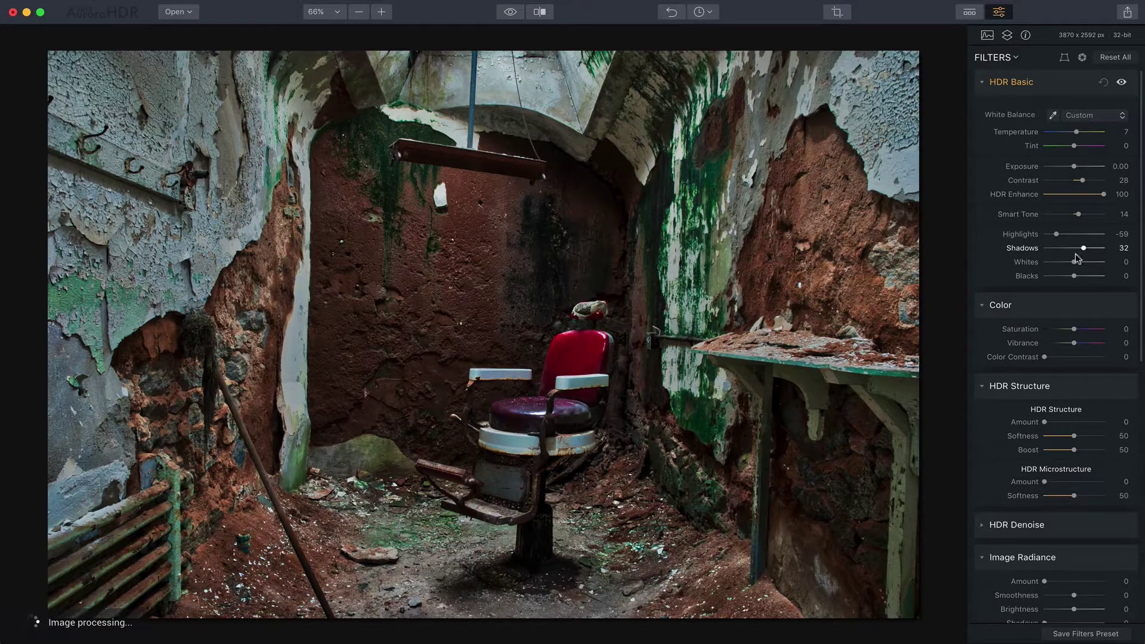
scroll(1060, 344, "down", 3)
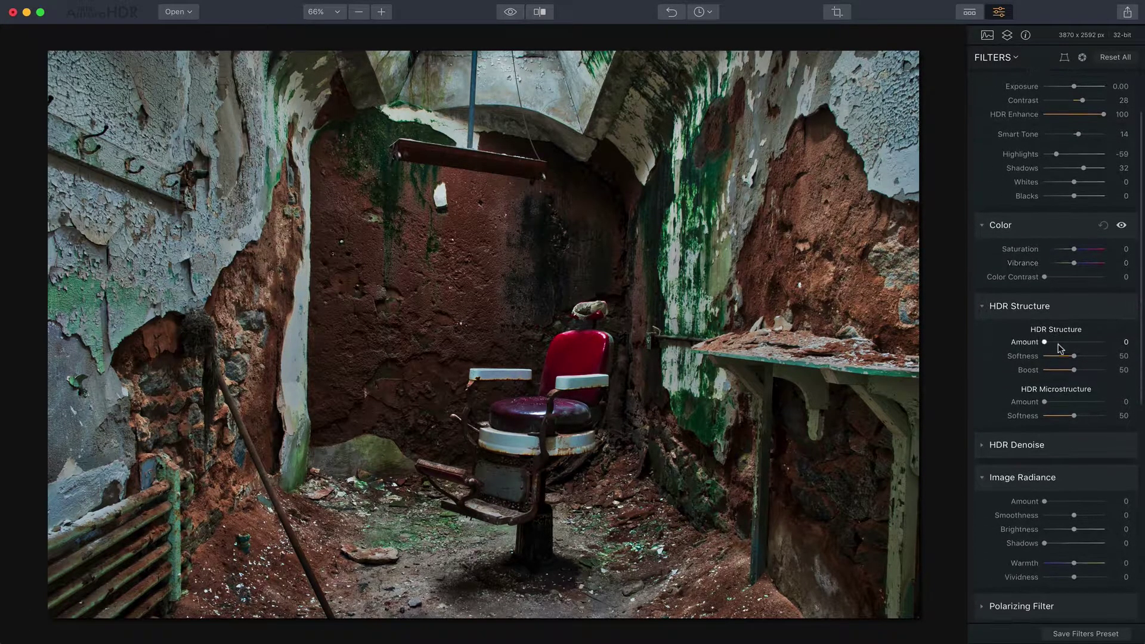
scroll(1060, 349, "down", 2)
mouse_move(1073, 189)
left_mouse_down()
mouse_move(1060, 191)
mouse_move(1084, 203)
left_mouse_up()
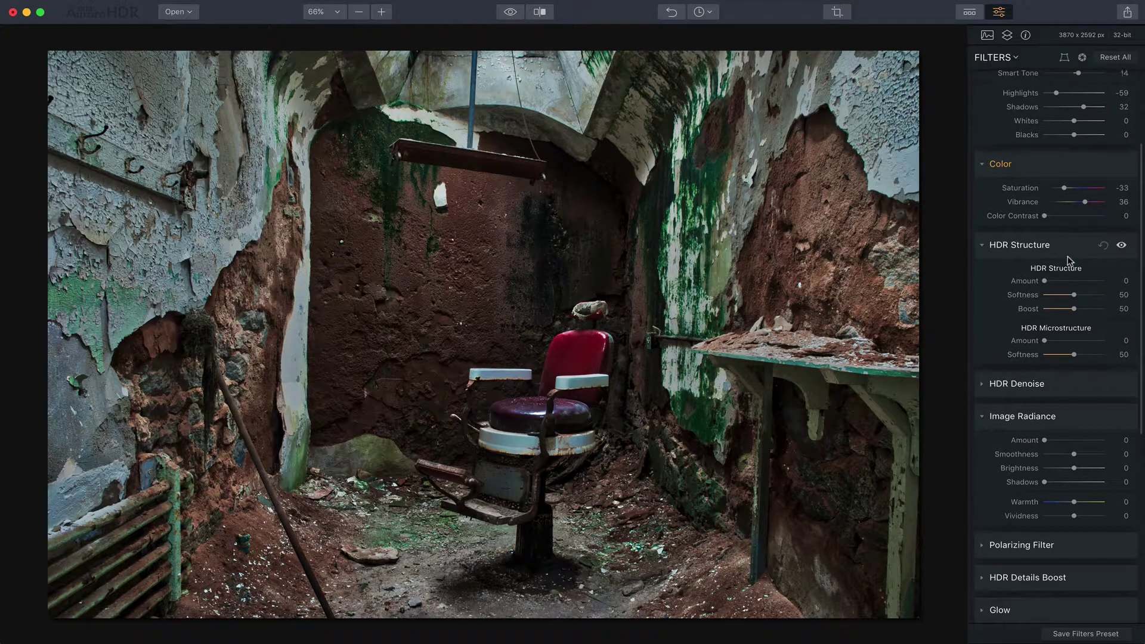
Set HDR Structure Amount to 54, compare it off and on, then HDR Microstructure to 22
scroll(1052, 262, "down", 3)
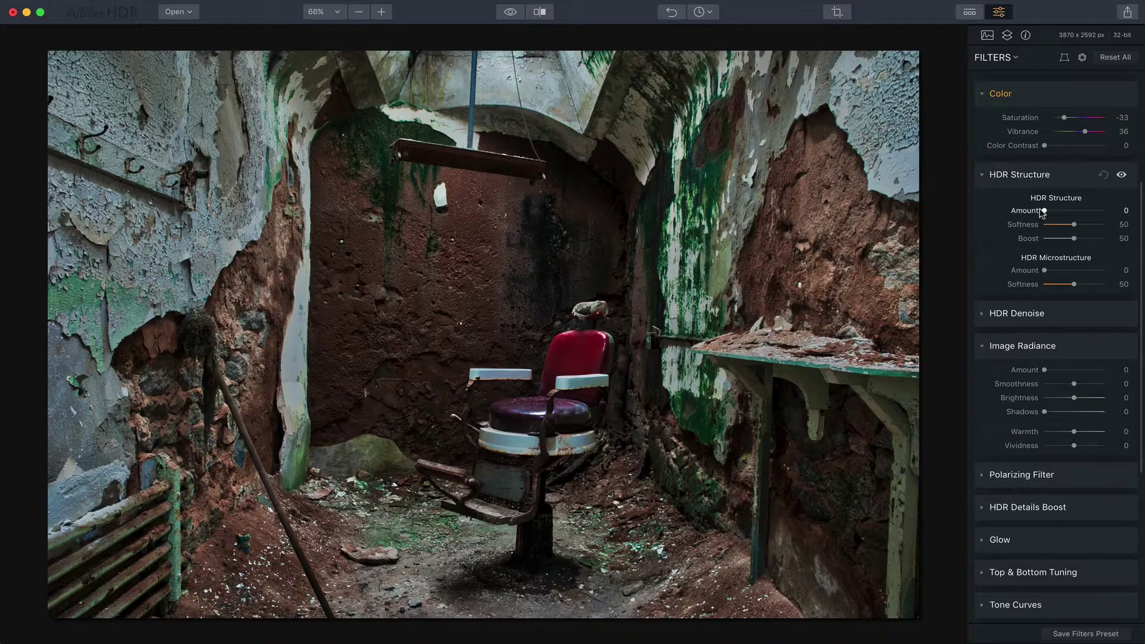
left_click_drag(1043, 211, 1074, 210)
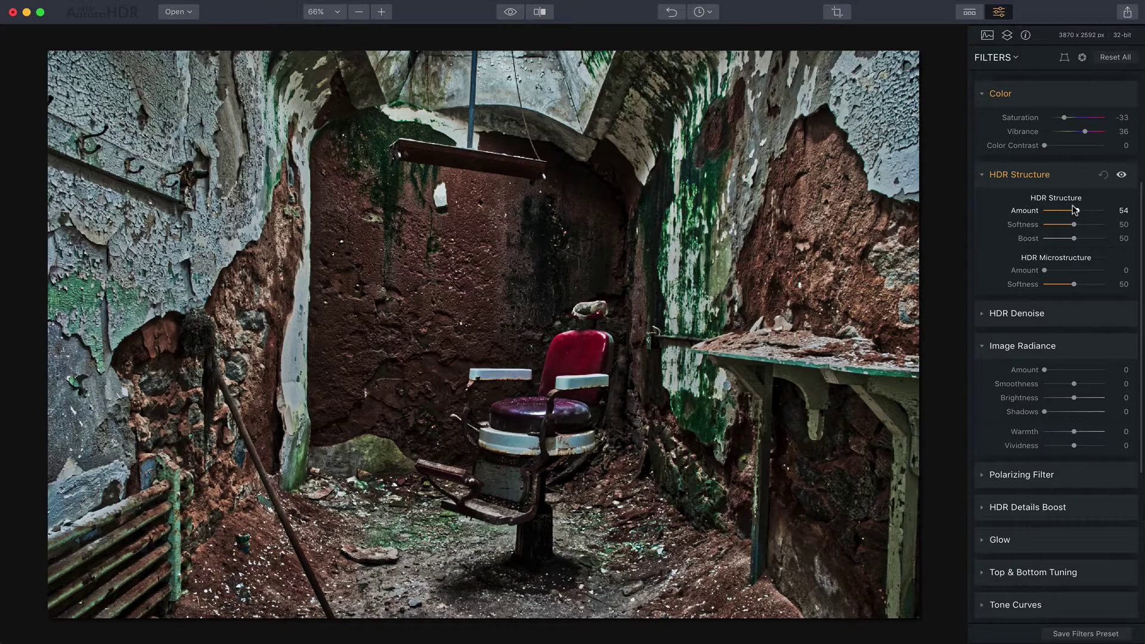
left_click(1118, 177)
left_click(1121, 177)
left_click_drag(1040, 272, 1053, 270)
Set Image Radiance Amount to 46 and toggle it off and on to compare
scroll(1064, 340, "down", 3)
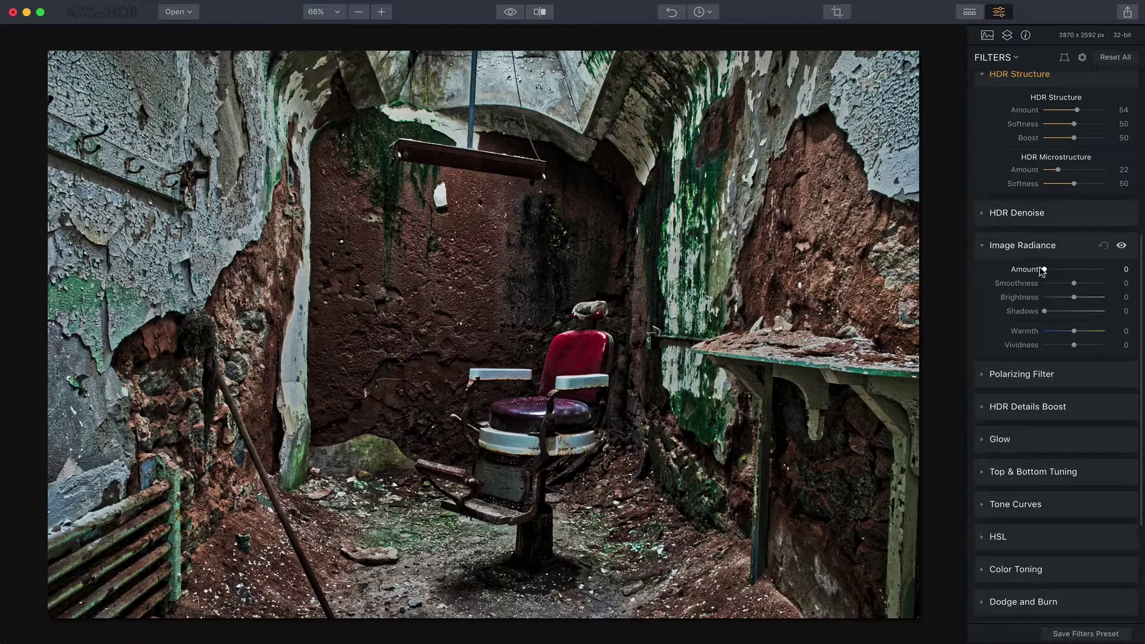
left_click_drag(1042, 270, 1067, 269)
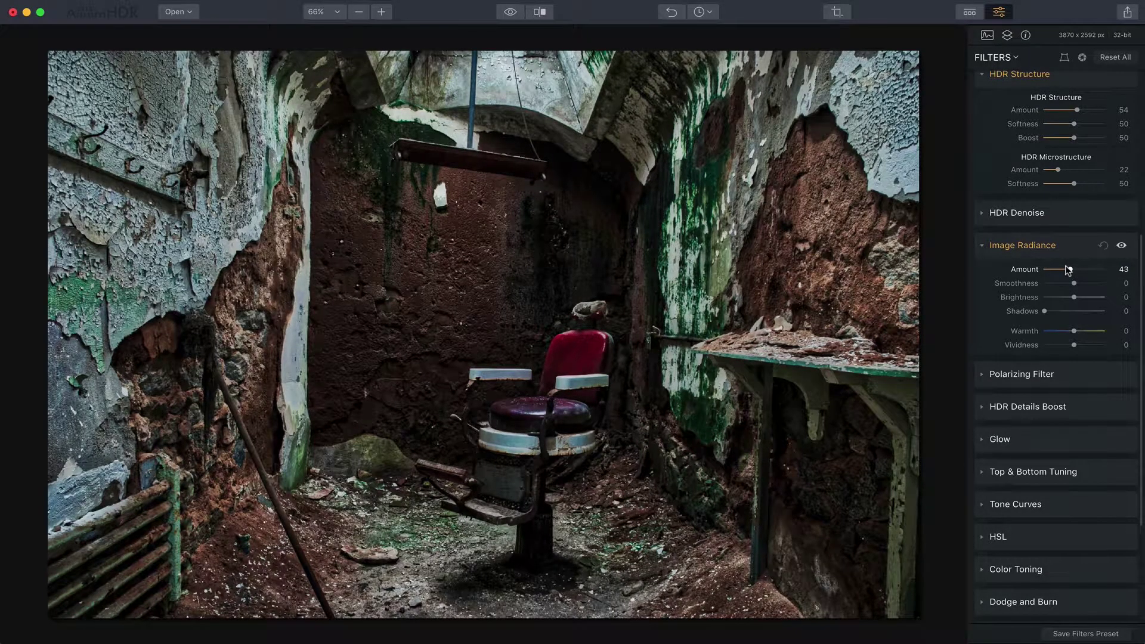
left_click_drag(1067, 269, 1069, 270)
left_click(1120, 245)
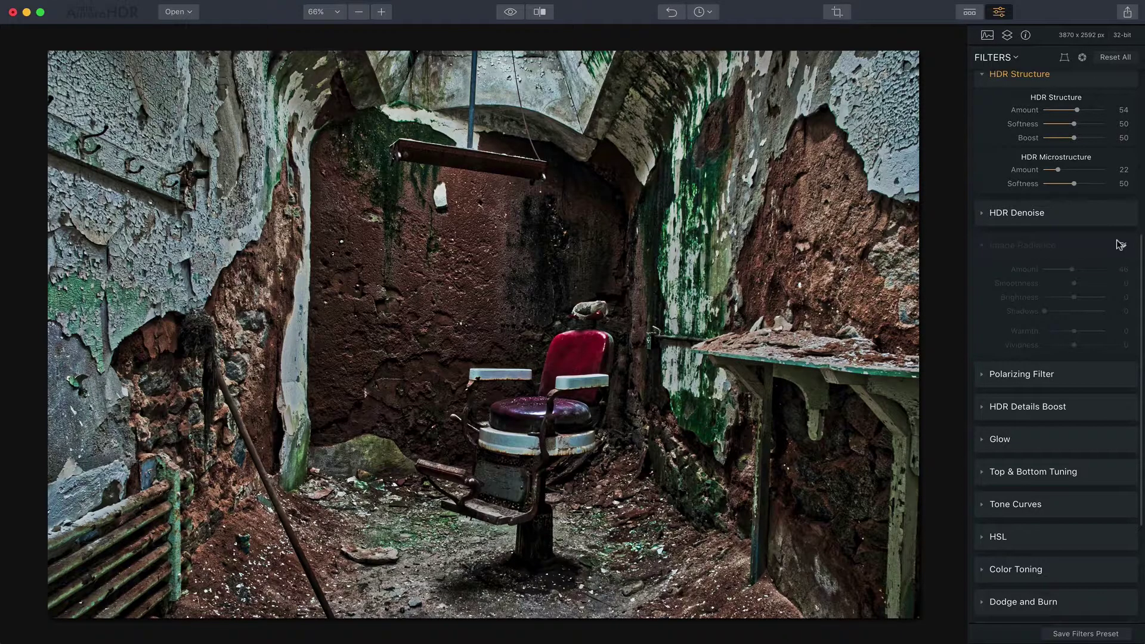
left_click(1119, 245)
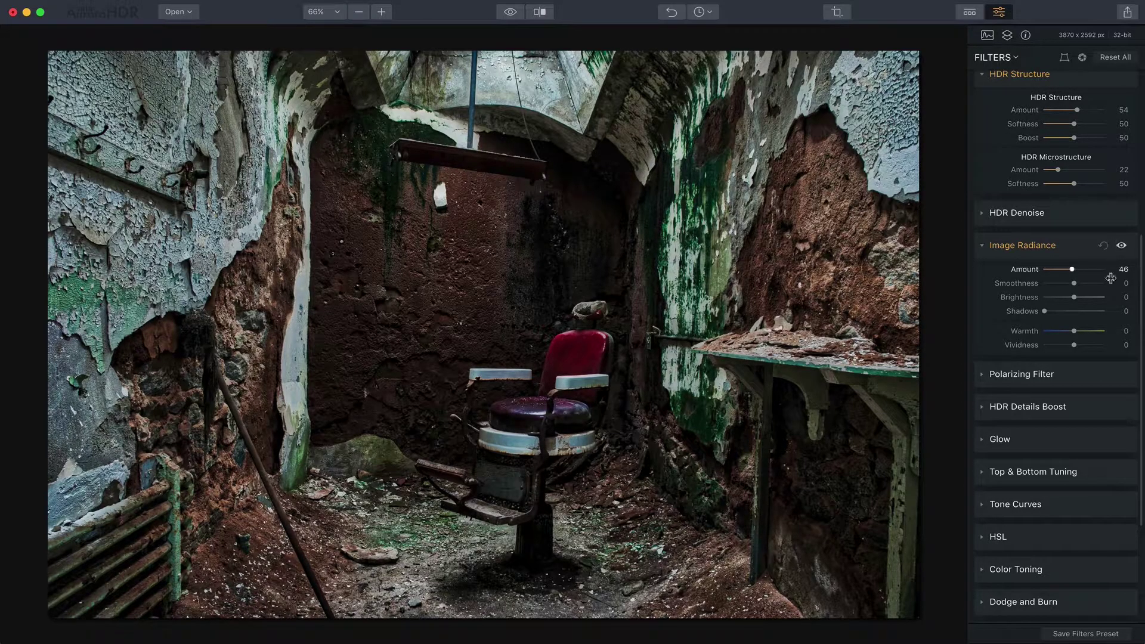
Set Vignette Amount to -68 and Inner Brightness to 52, comparing it off and on
scroll(1087, 360, "down", 5)
scroll(1088, 360, "down", 2)
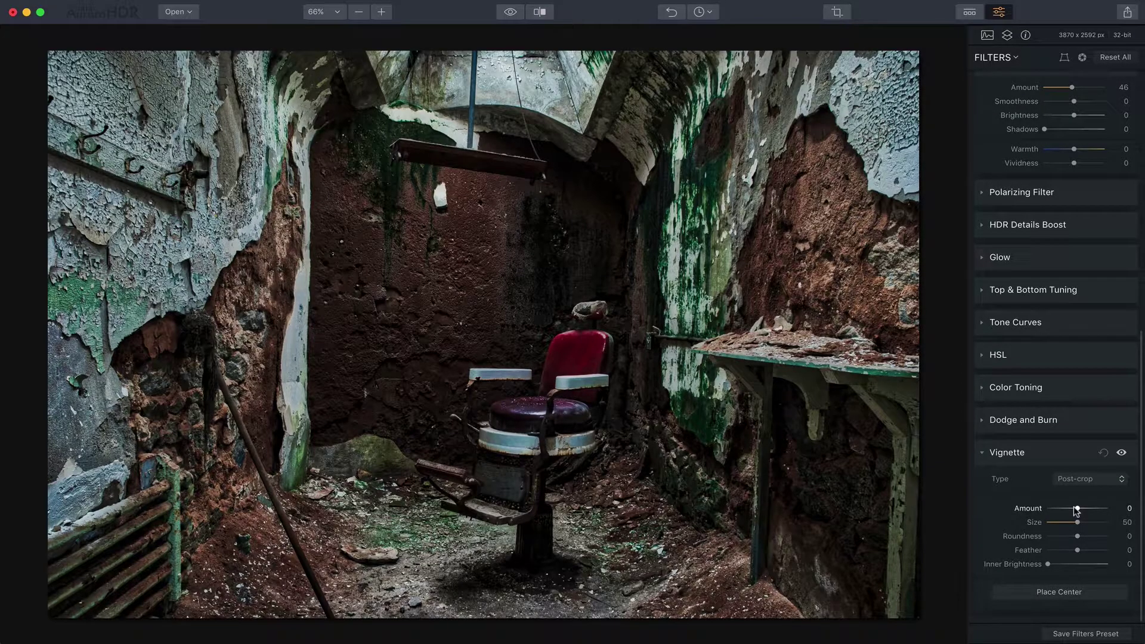
left_click_drag(1077, 511, 1050, 510)
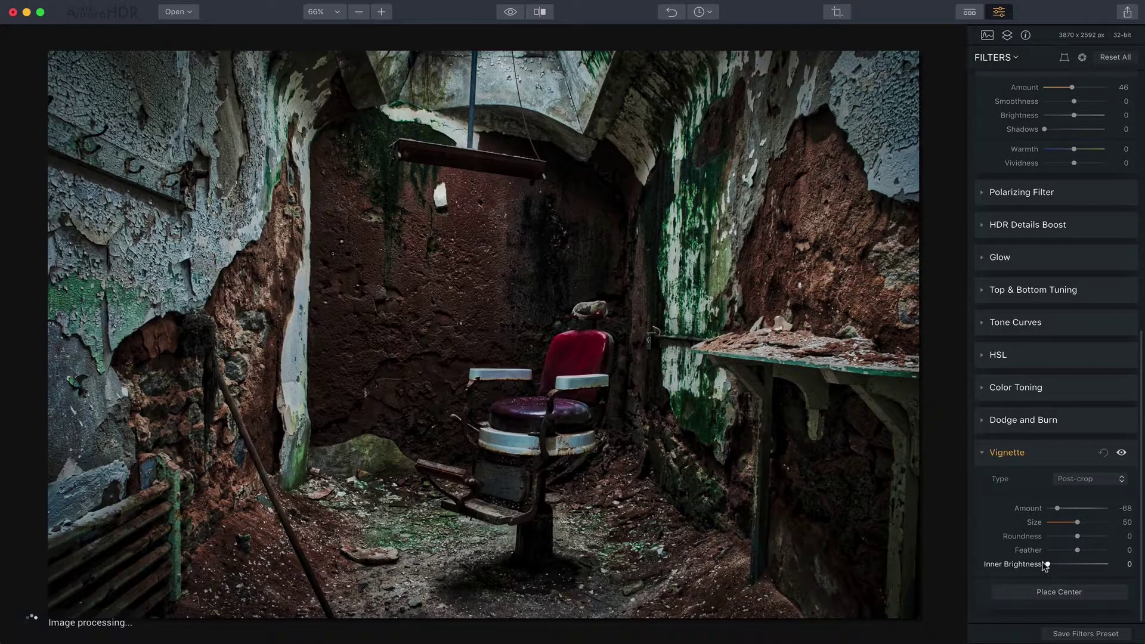
left_click_drag(1048, 564, 1077, 566)
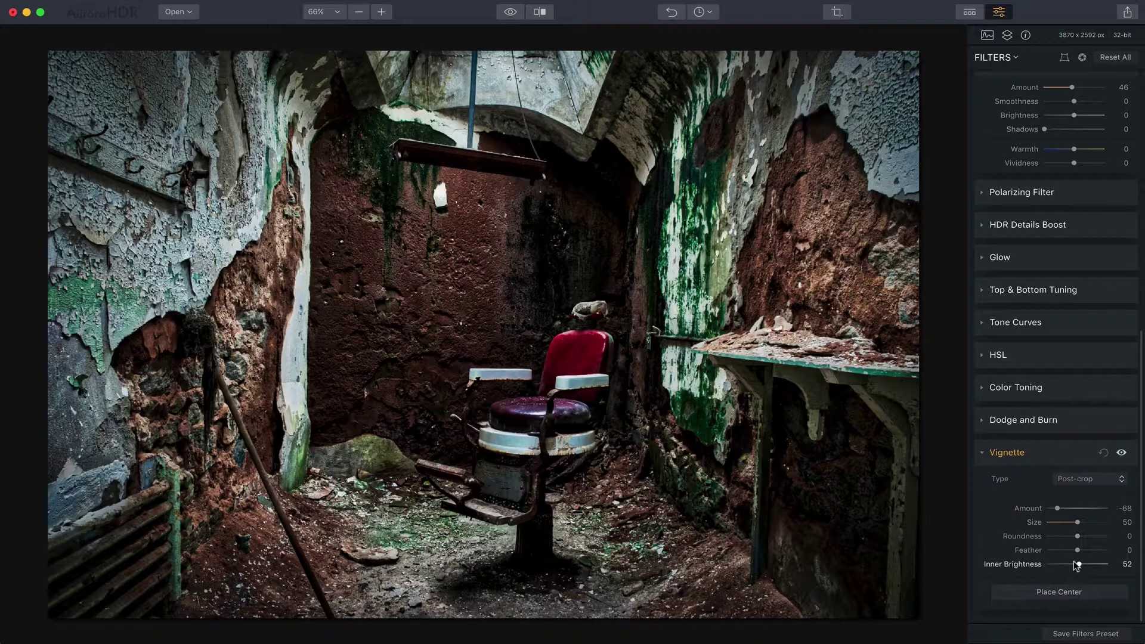
left_click(1120, 452)
left_click(1120, 453)
scroll(1107, 354, "up", 5)
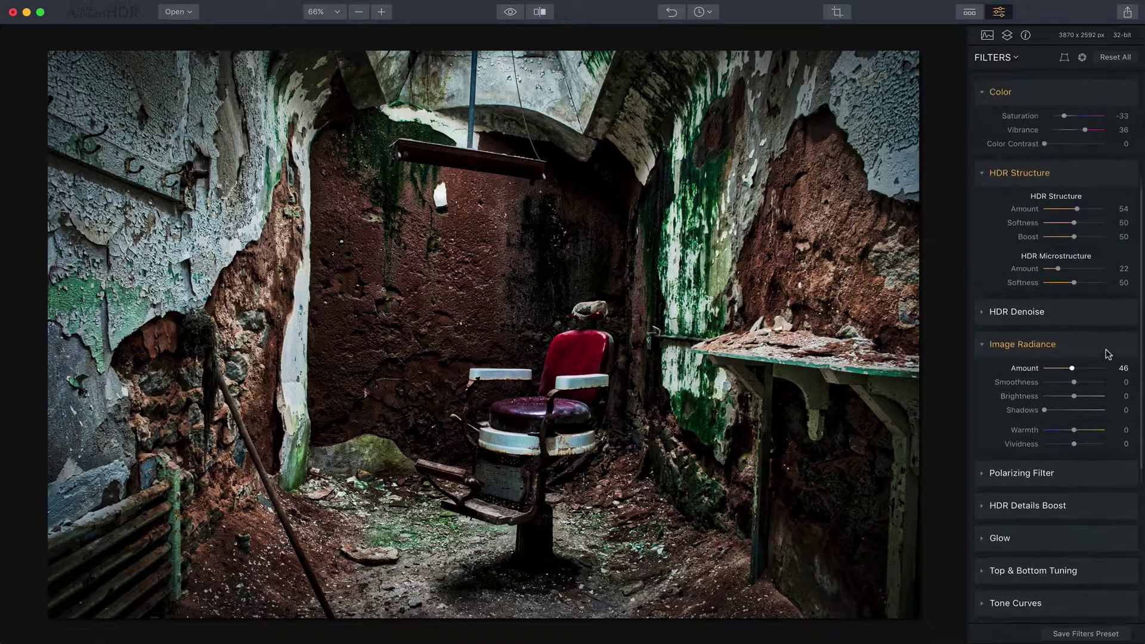
scroll(1108, 353, "up", 3)
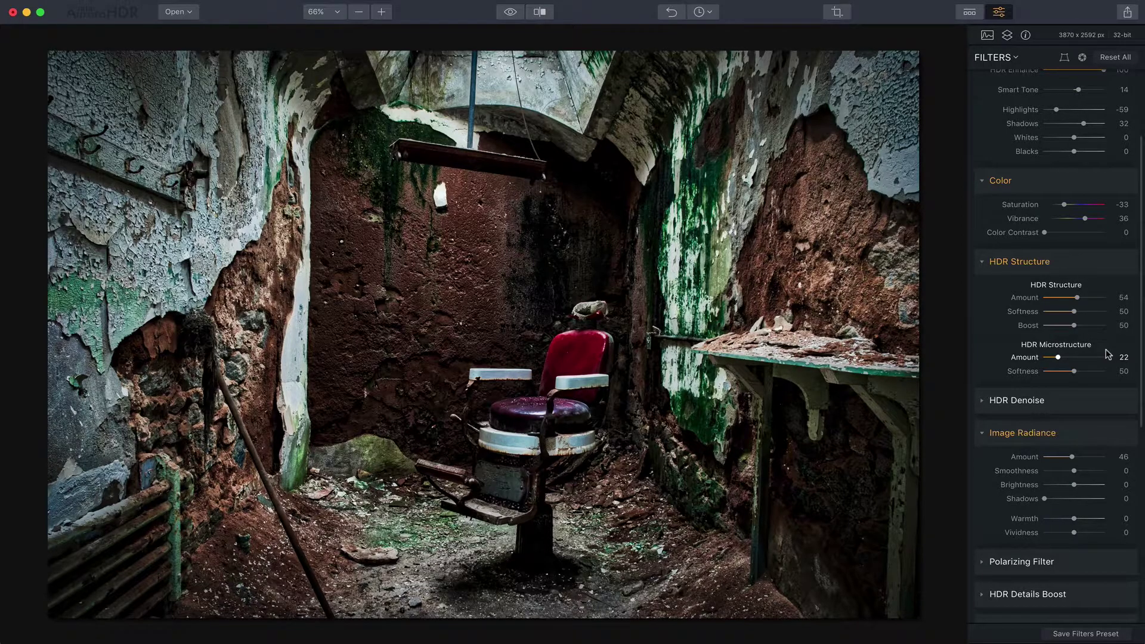
mouse_move(1111, 262)
left_click(1121, 263)
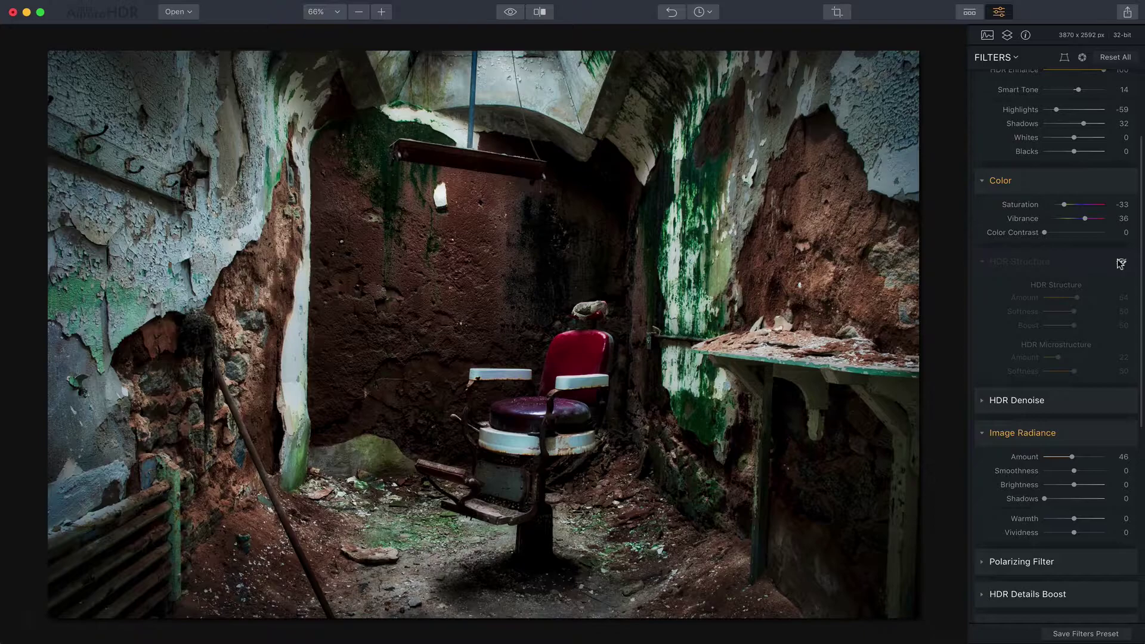
left_click(1120, 263)
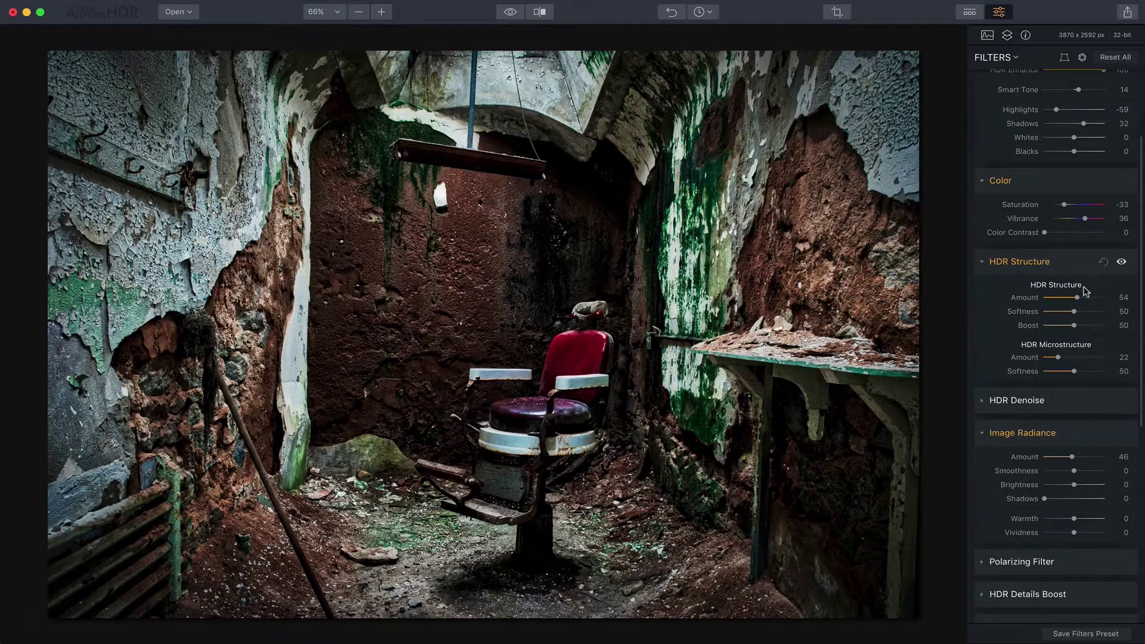
left_click(1119, 262)
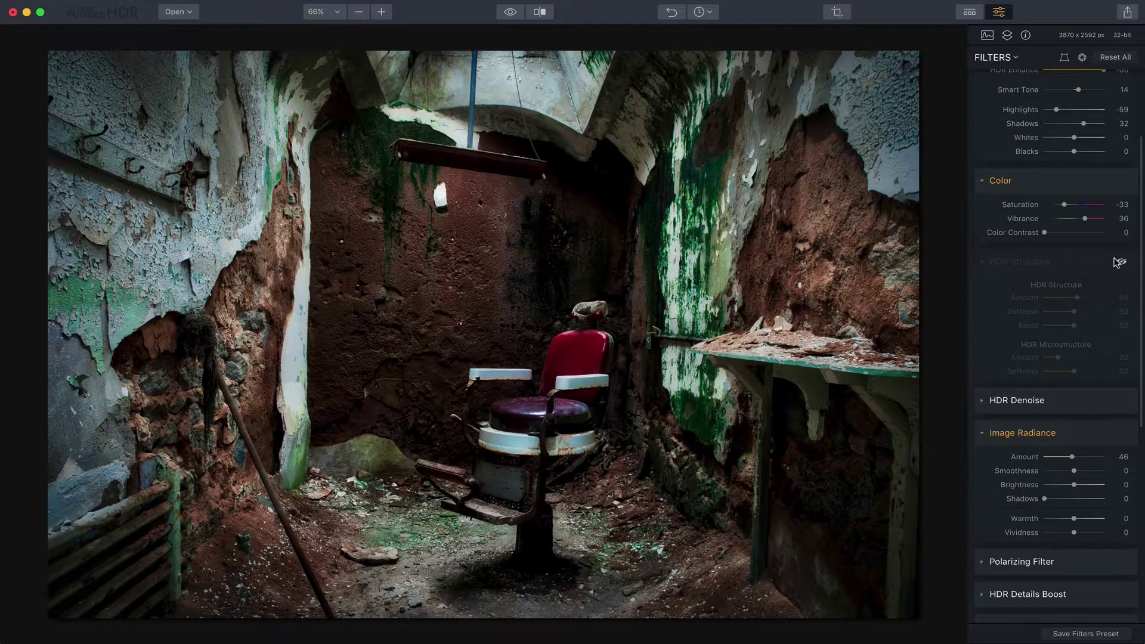
left_click(1118, 262)
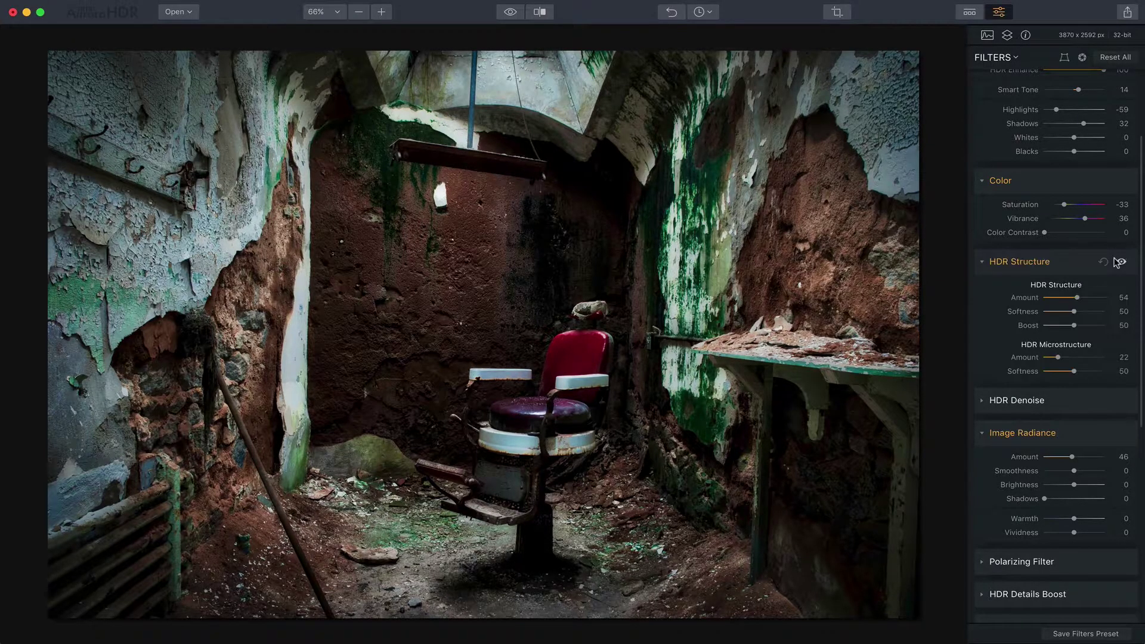
scroll(1117, 261, "up", 5)
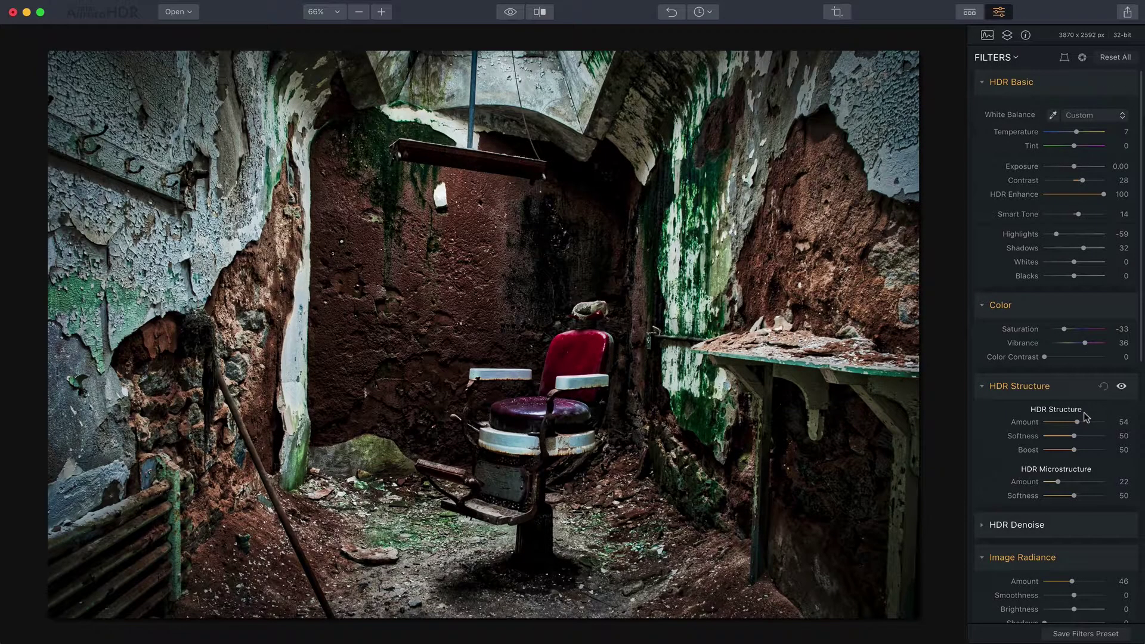
scroll(1083, 413, "down", 3)
scroll(1085, 417, "down", 10)
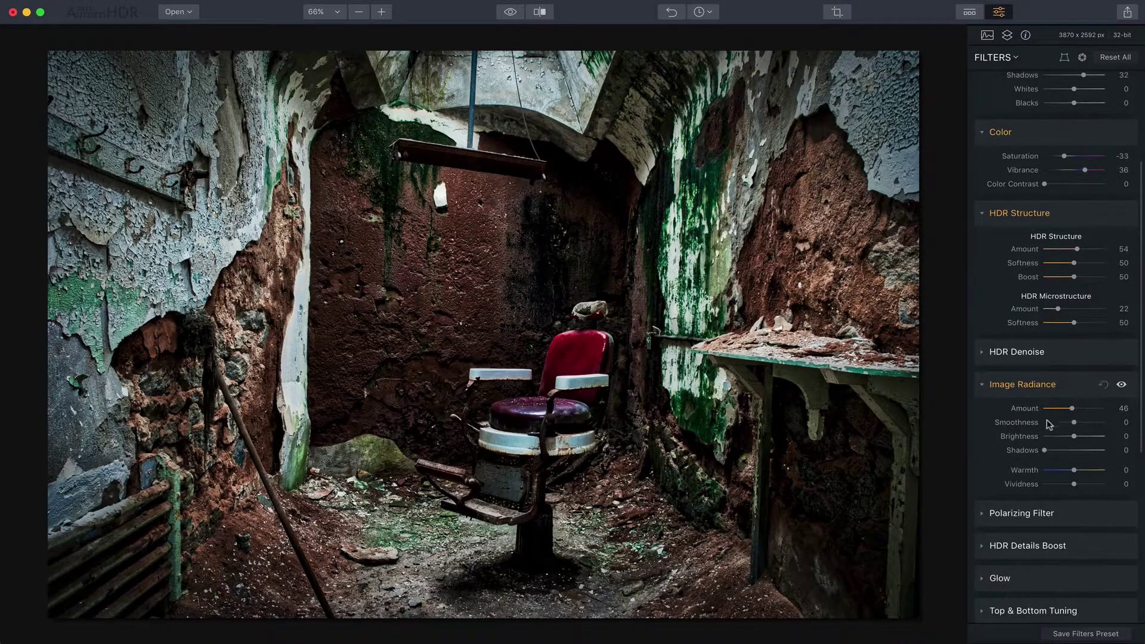
scroll(1067, 434, "down", 3)
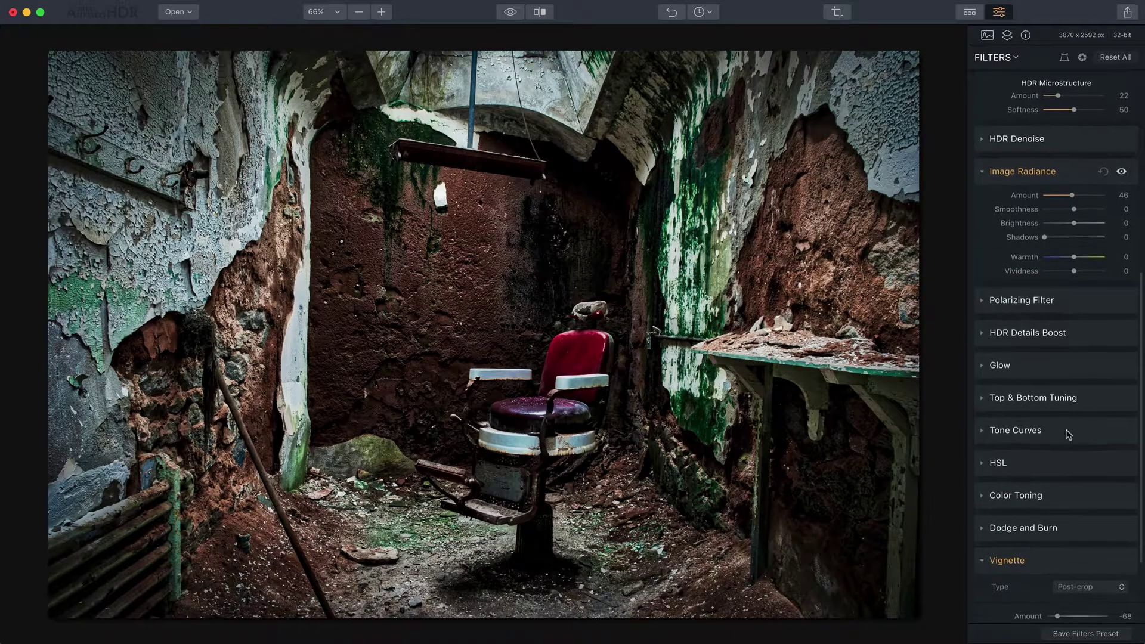
scroll(1067, 434, "up", 8)
scroll(1067, 433, "up", 2)
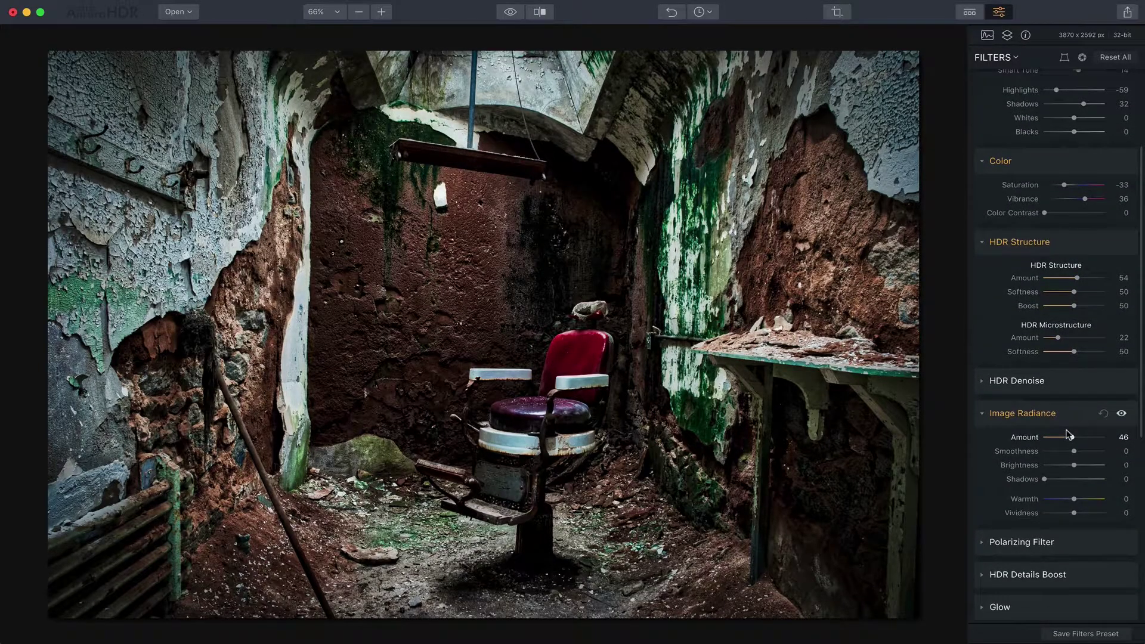